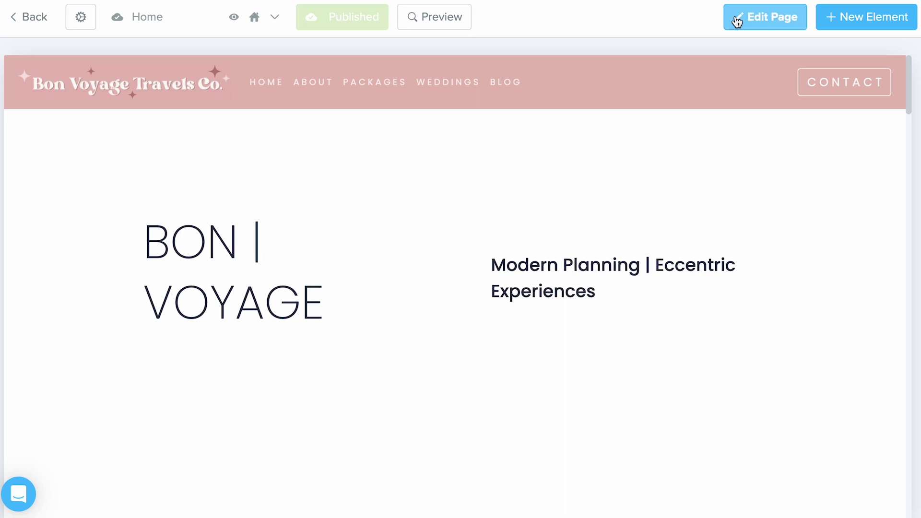
- In the Home page settings, confirm the page title is Home, then bring up SEO & Social
click(737, 21)
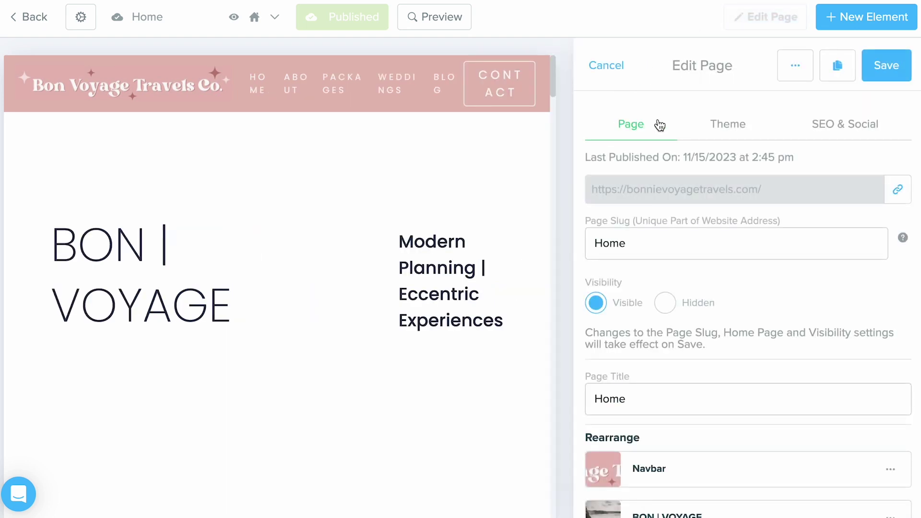
scroll(677, 267, down, 3)
click(678, 264)
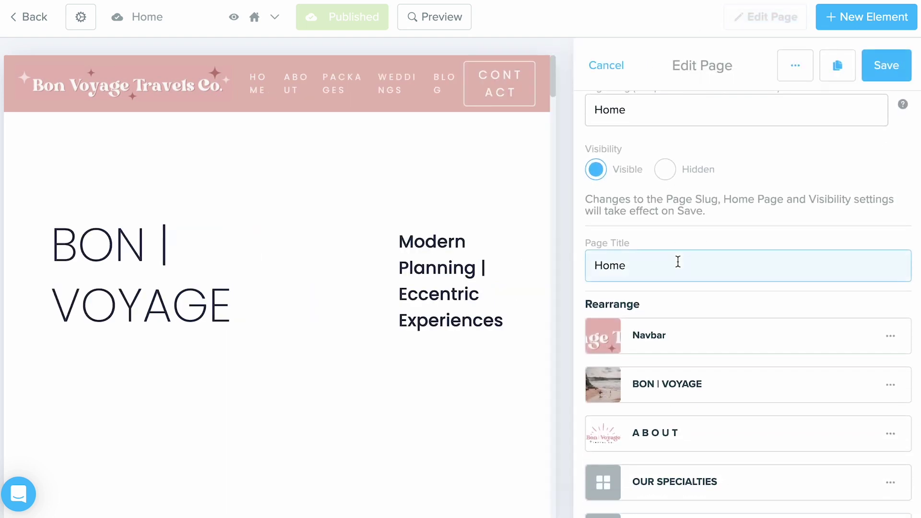
drag(676, 262, 586, 263)
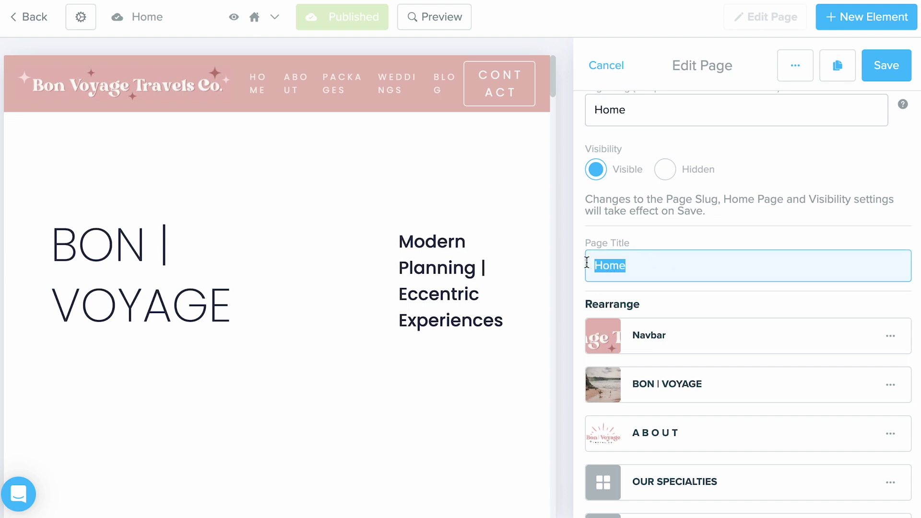
click(589, 264)
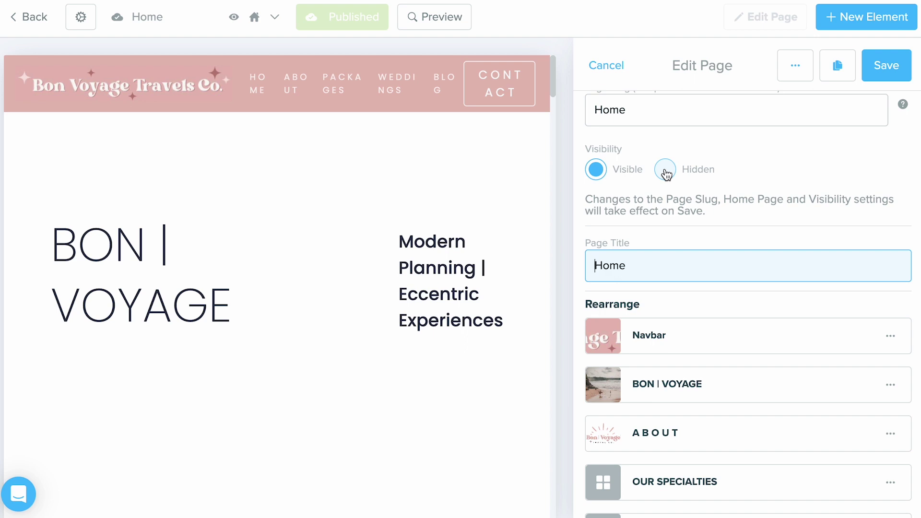
scroll(666, 174, up, 3)
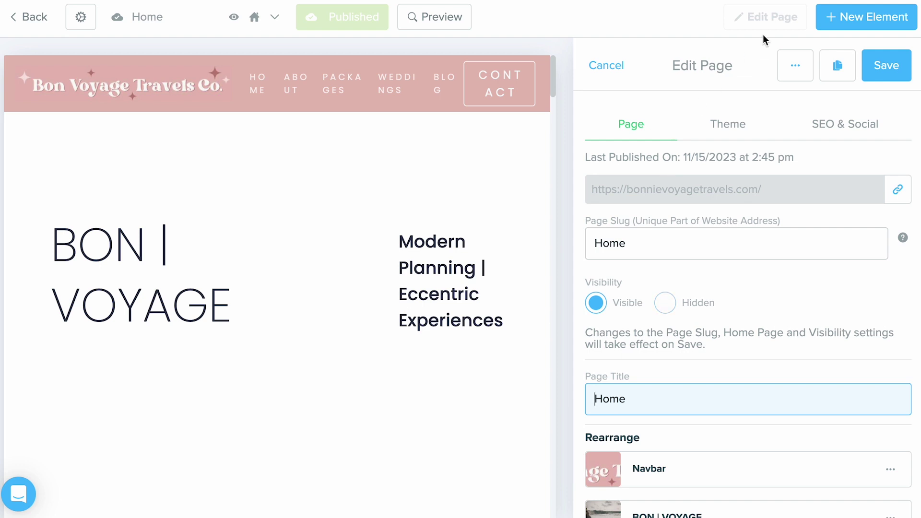
click(839, 134)
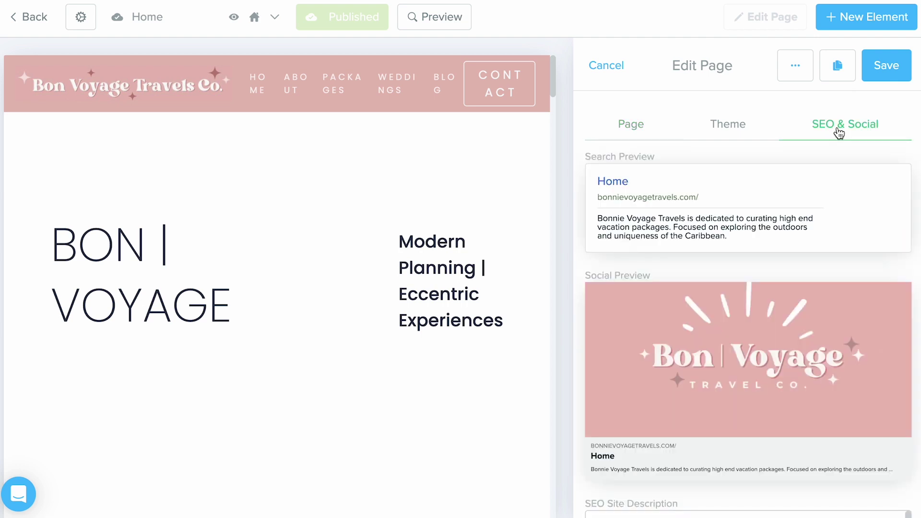
- Check the Caribbean-focused SEO site description and save the Home page settings
scroll(730, 288, down, 3)
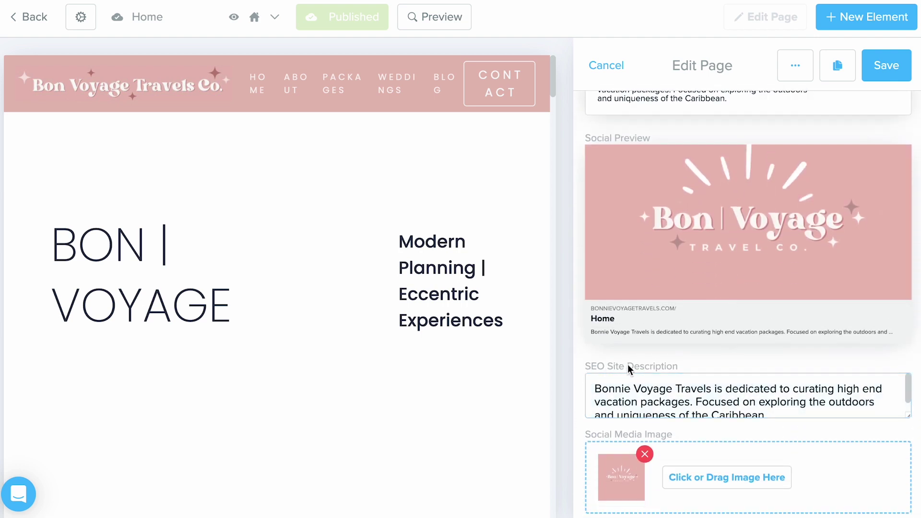
drag(596, 386, 783, 417)
click(791, 408)
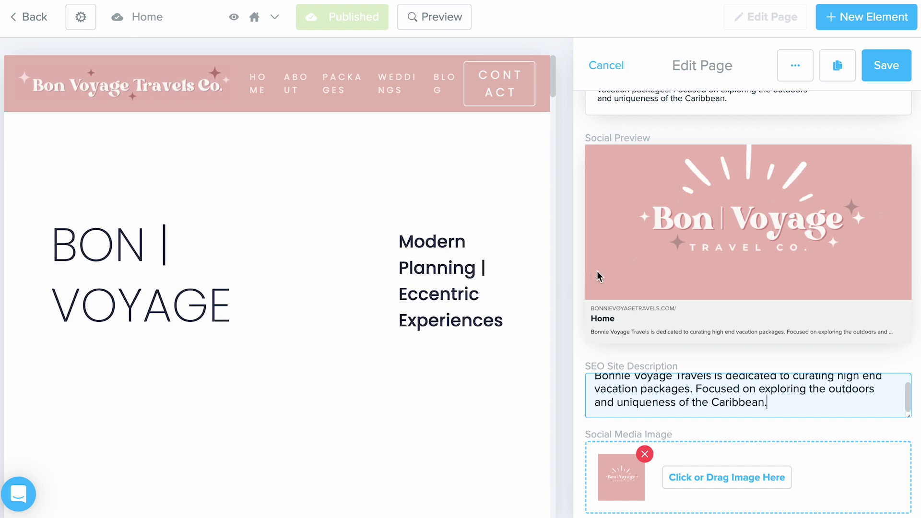
click(878, 70)
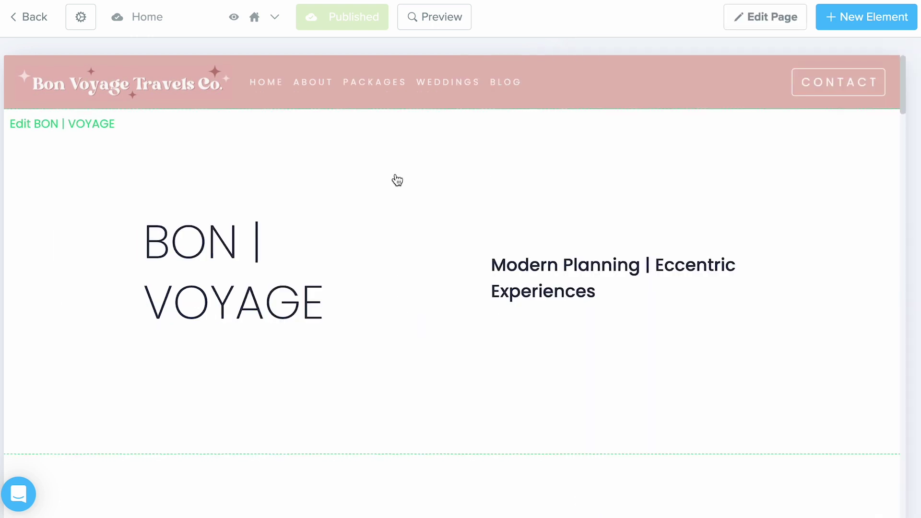
- Preview the home page down to the trip cards and open the All-Inclusive Beach Vacation itinerary
click(418, 16)
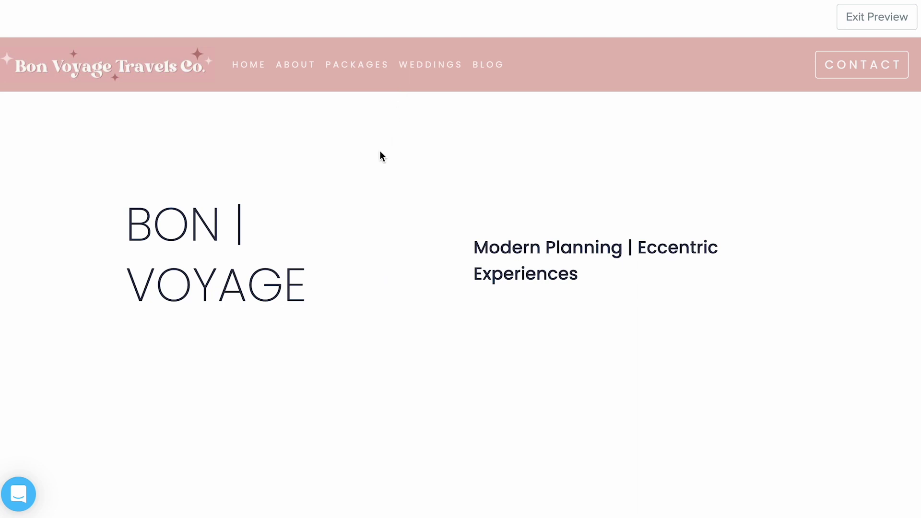
scroll(379, 152, down, 4)
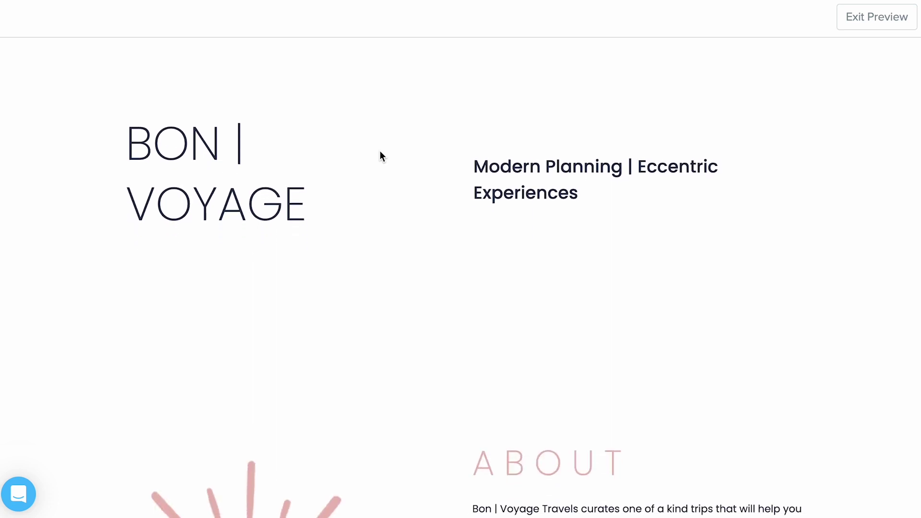
scroll(379, 152, down, 5)
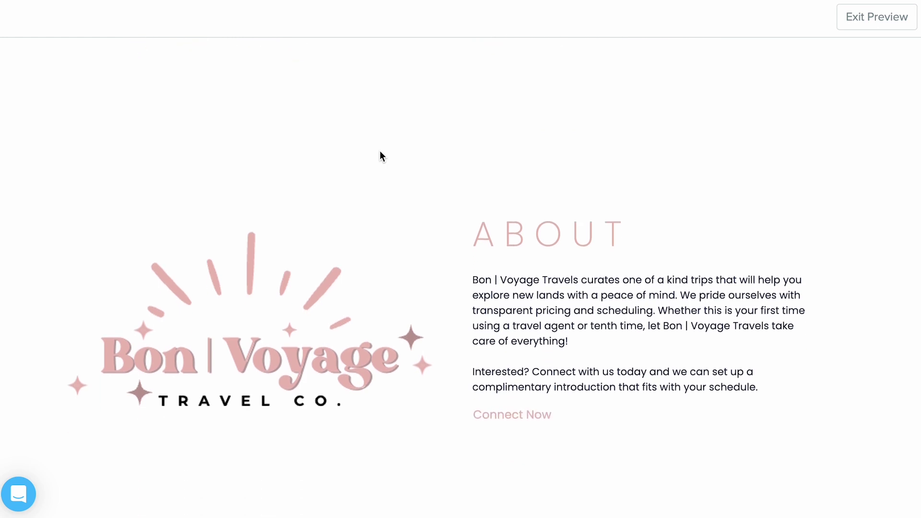
scroll(378, 151, down, 2)
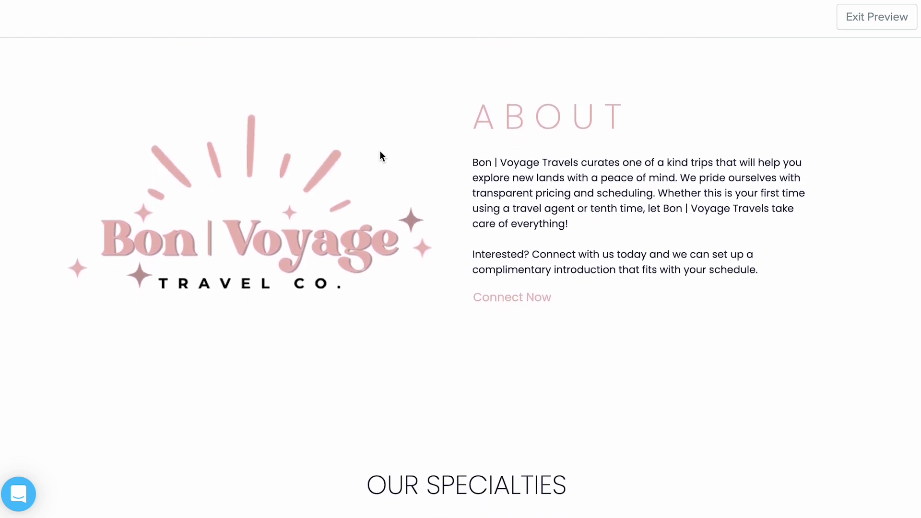
scroll(379, 151, down, 4)
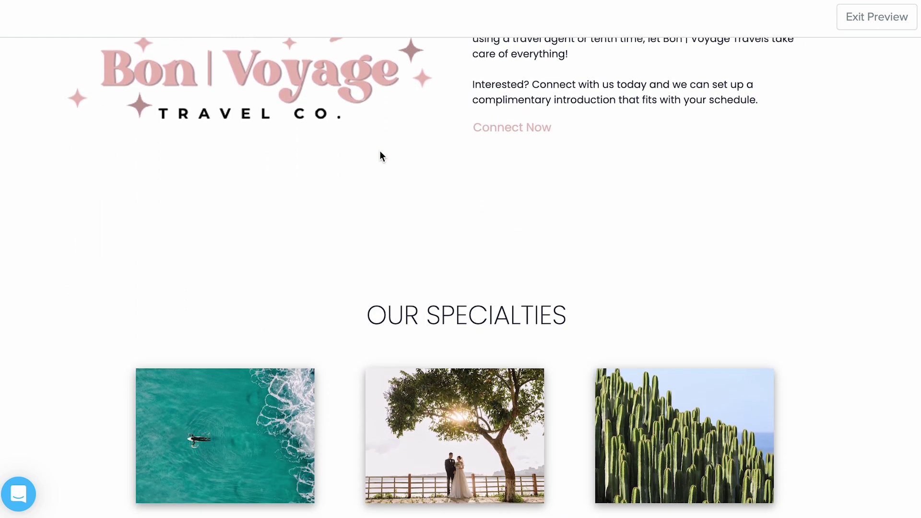
scroll(379, 152, down, 3)
scroll(380, 153, down, 5)
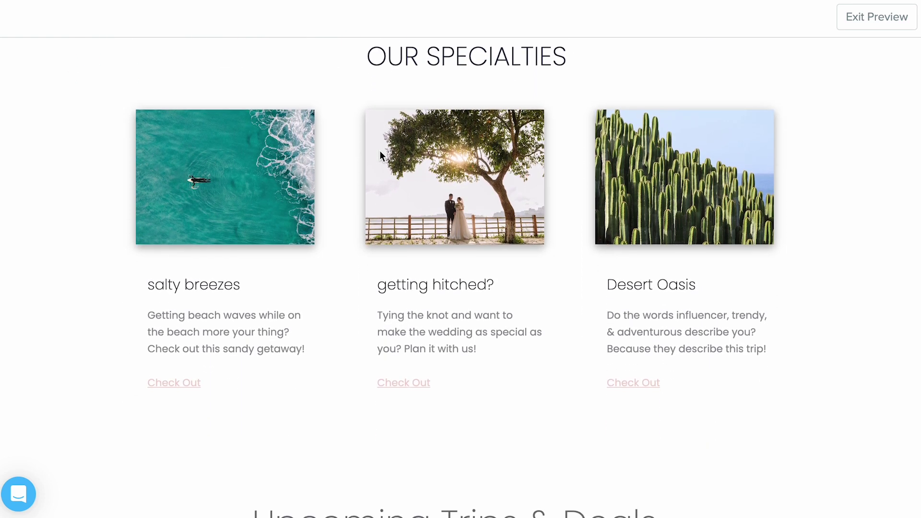
scroll(380, 153, down, 6)
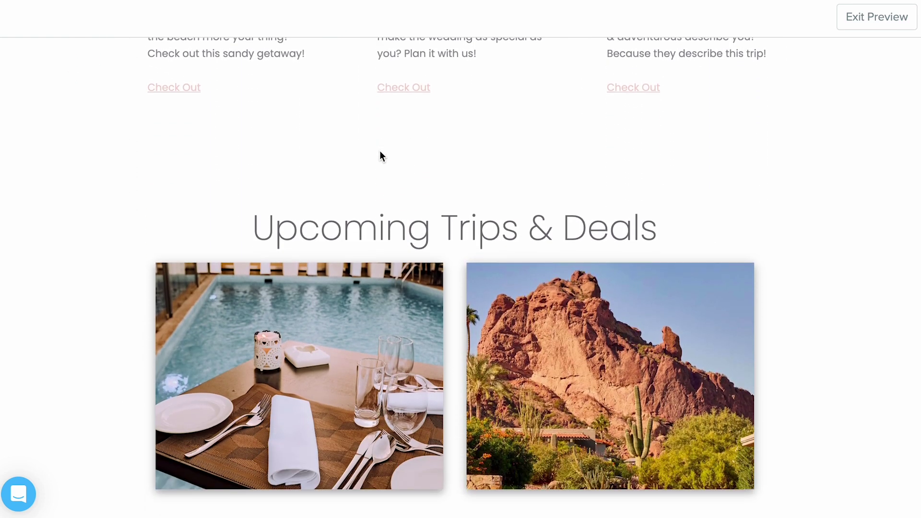
scroll(380, 152, down, 2)
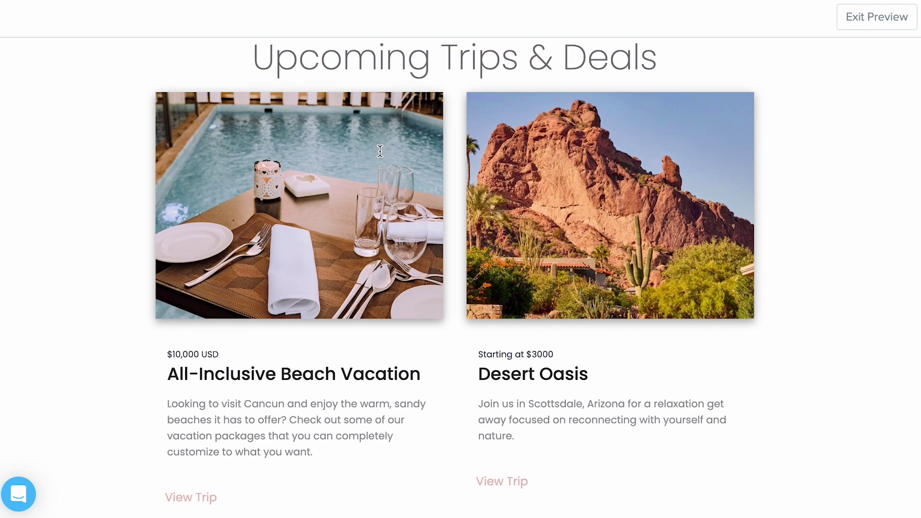
scroll(345, 426, down, 1)
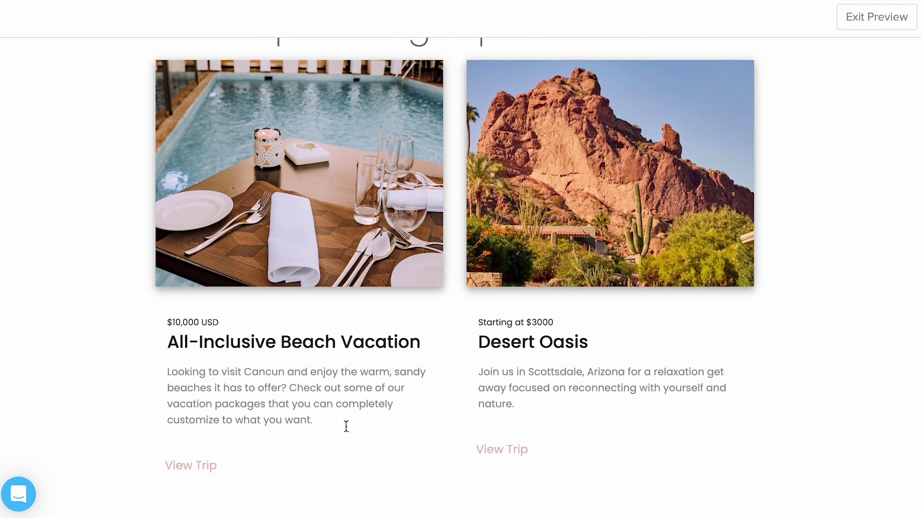
click(207, 465)
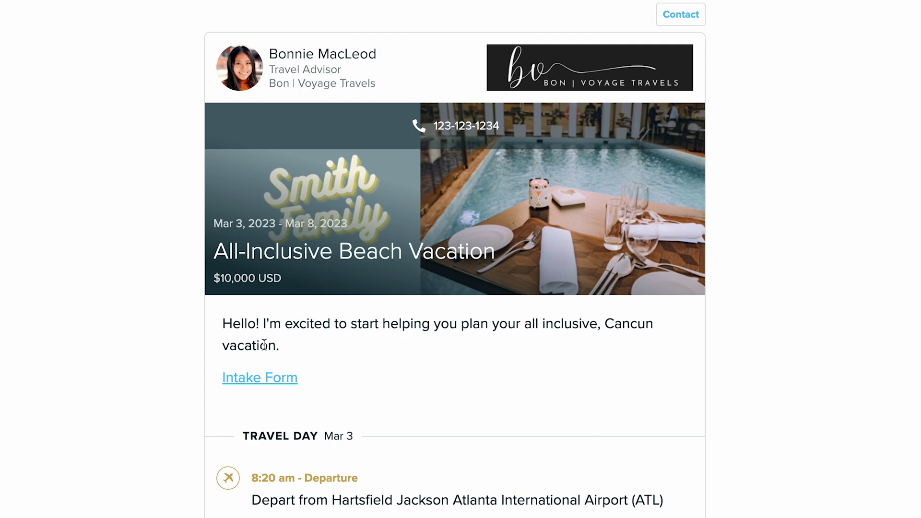
key(alt+Left)
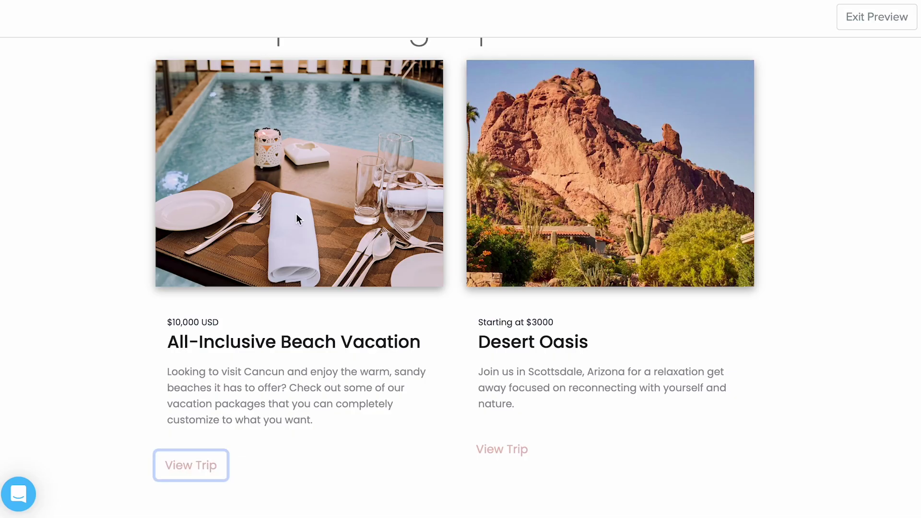
- Scroll the preview past the booking steps and Booking Forms to the Bon Voyage Travel Co. footer
scroll(297, 216, down, 4)
scroll(297, 217, down, 4)
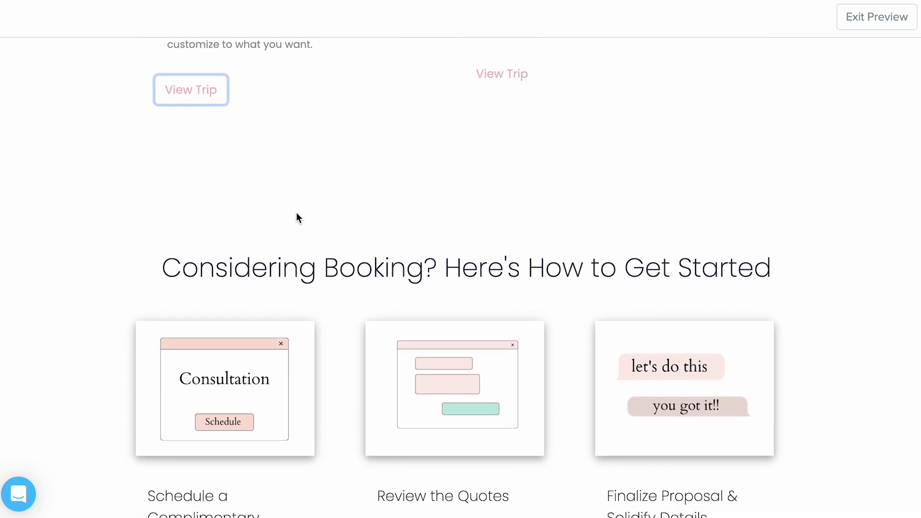
scroll(296, 217, down, 1)
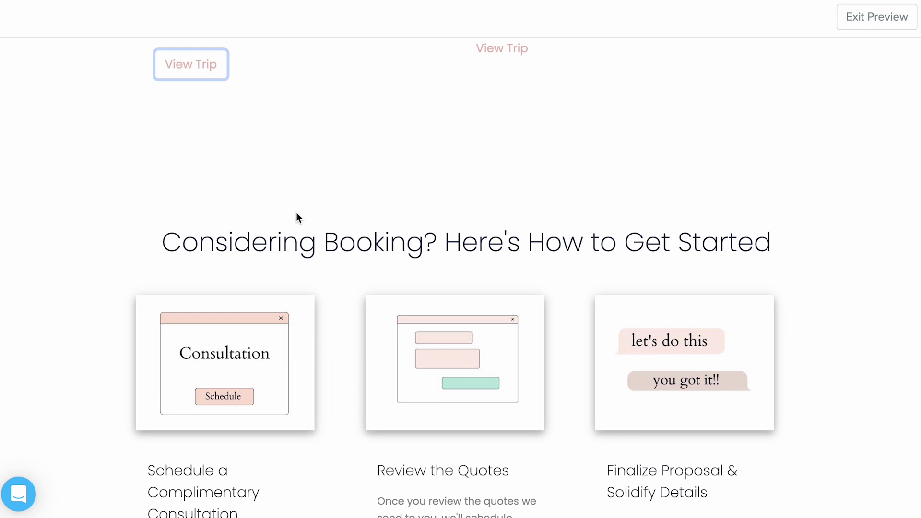
scroll(297, 217, down, 3)
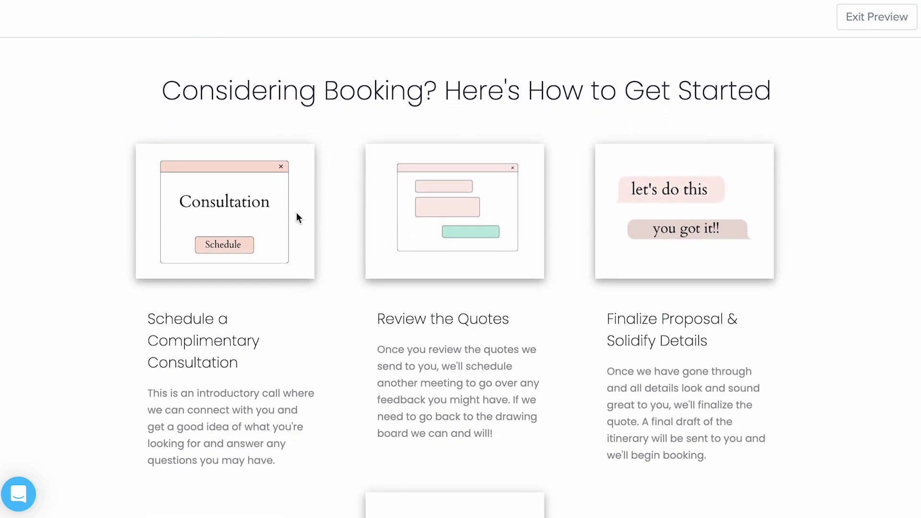
scroll(296, 217, down, 1)
scroll(297, 216, down, 3)
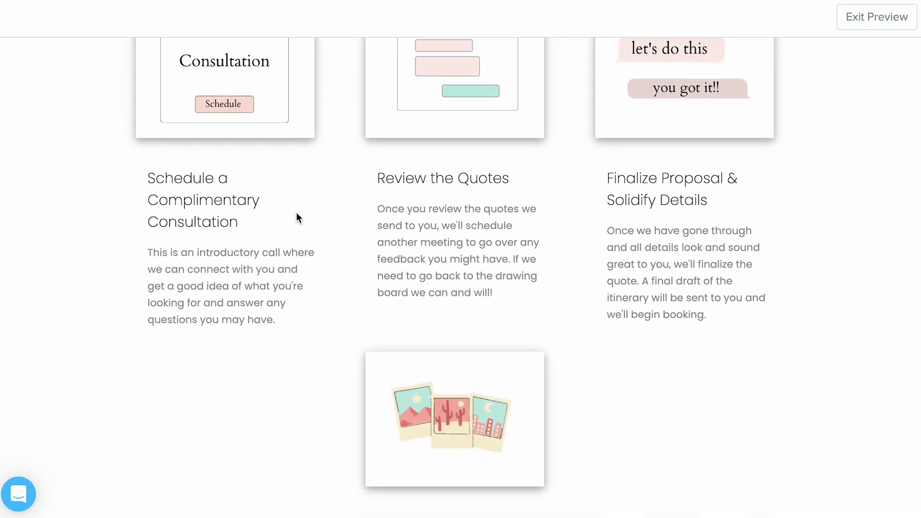
scroll(297, 212, down, 1)
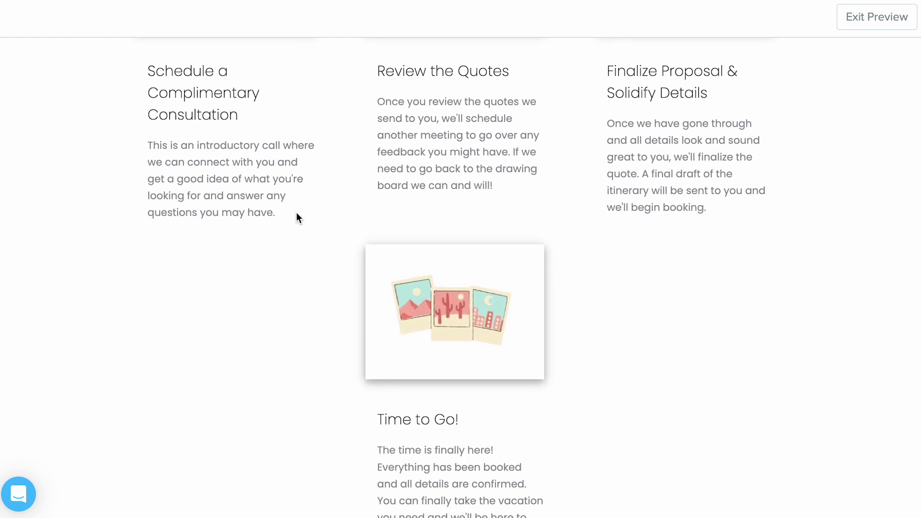
scroll(296, 214, down, 1)
scroll(296, 217, down, 4)
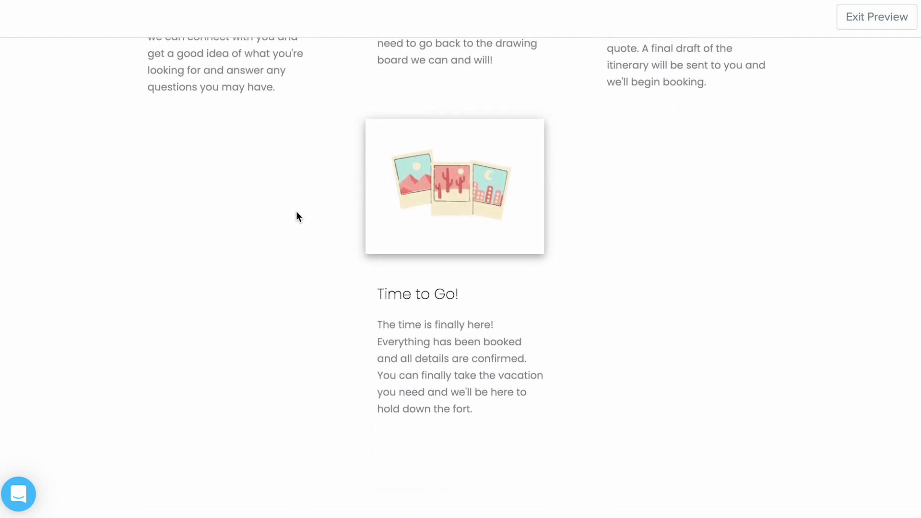
scroll(296, 213, down, 2)
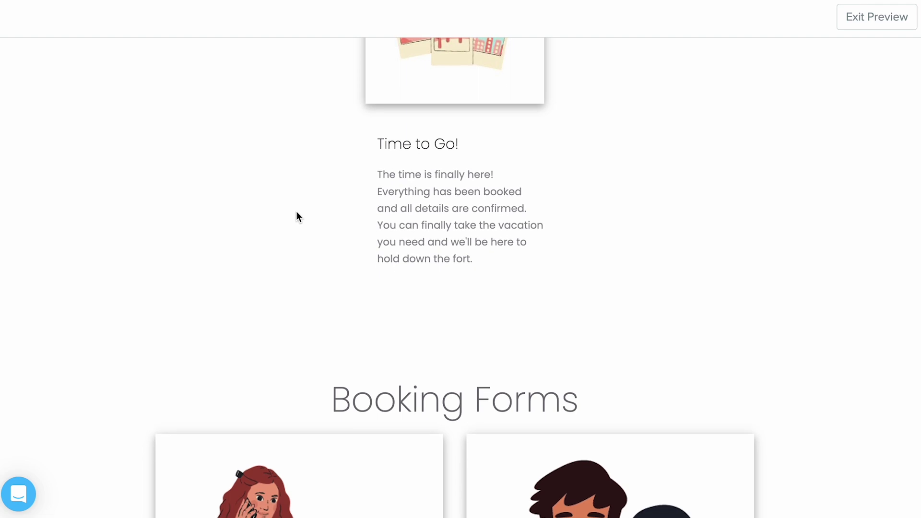
scroll(296, 214, down, 4)
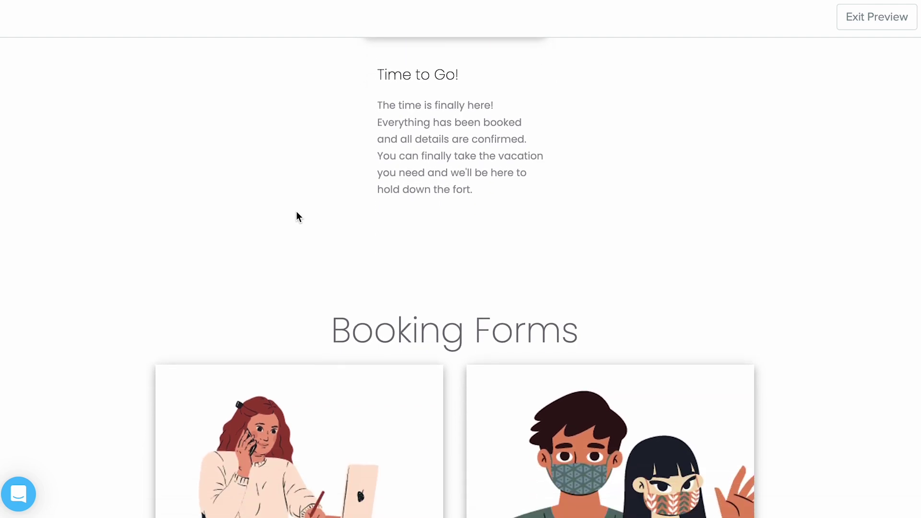
scroll(296, 213, down, 3)
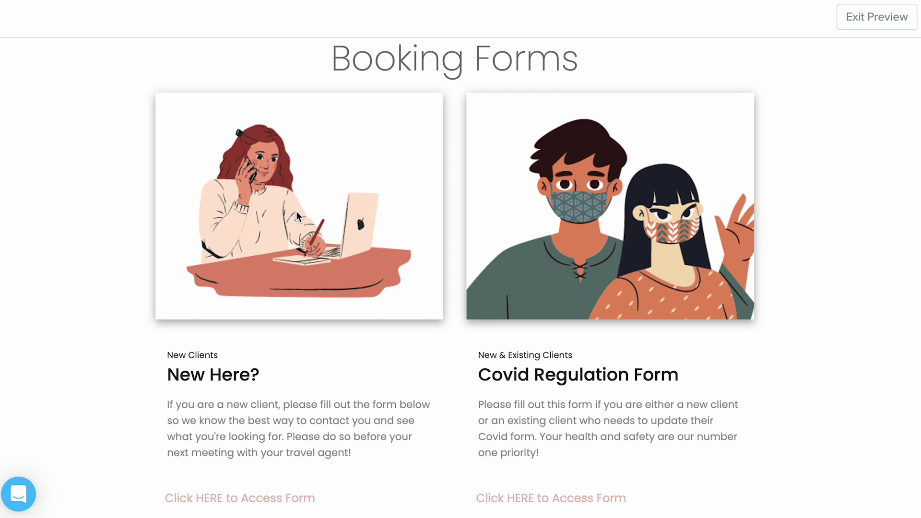
scroll(296, 216, down, 3)
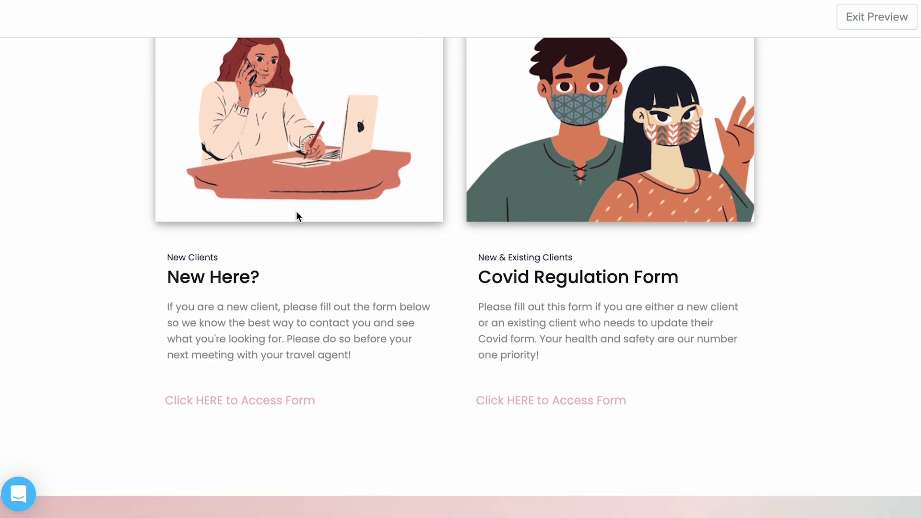
scroll(296, 212, down, 1)
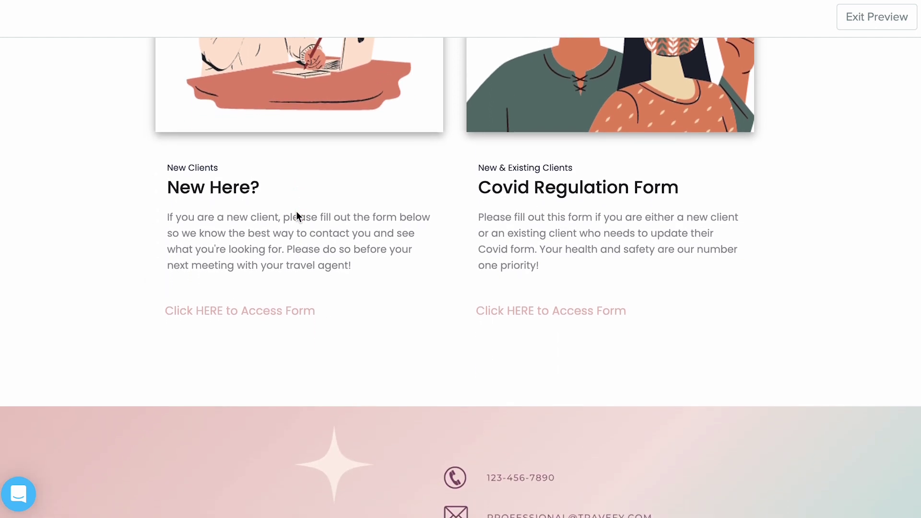
scroll(296, 215, down, 1)
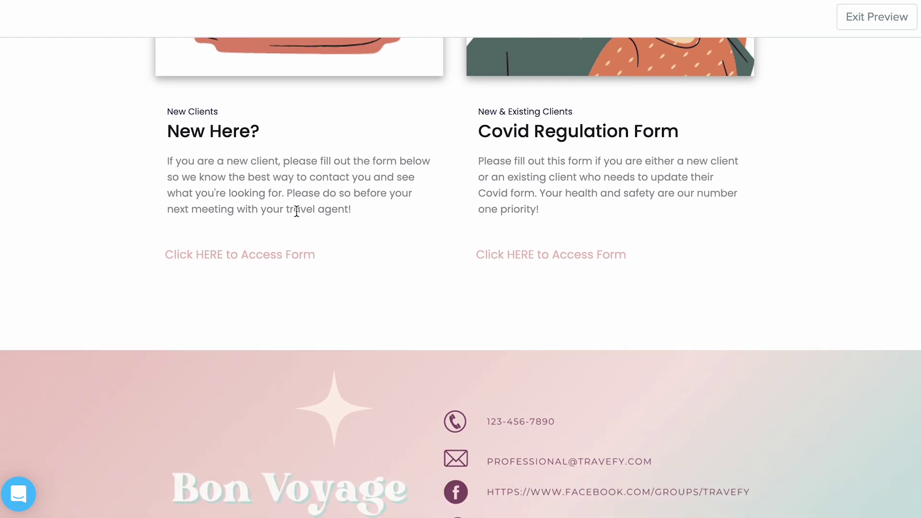
scroll(296, 212, down, 3)
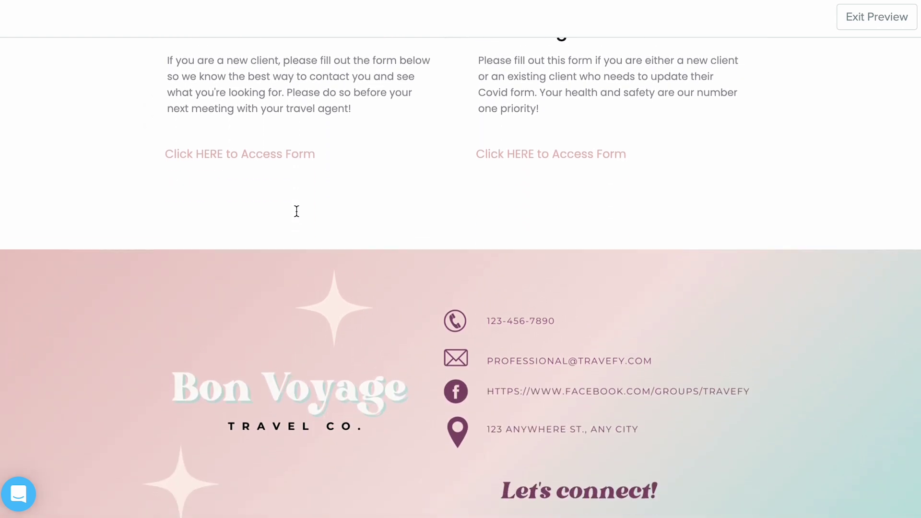
scroll(297, 216, down, 1)
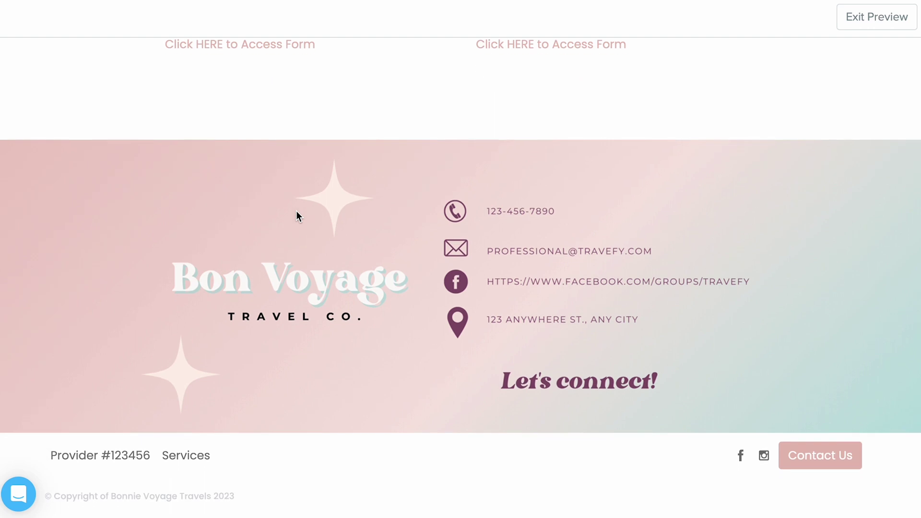